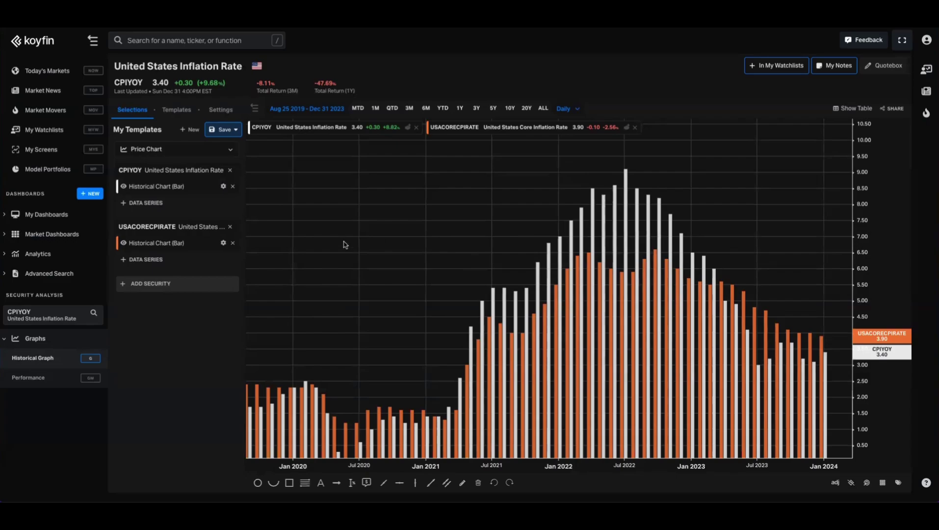
Go to Advanced Search's Security Search page and open the Asset Category list.
click(64, 275)
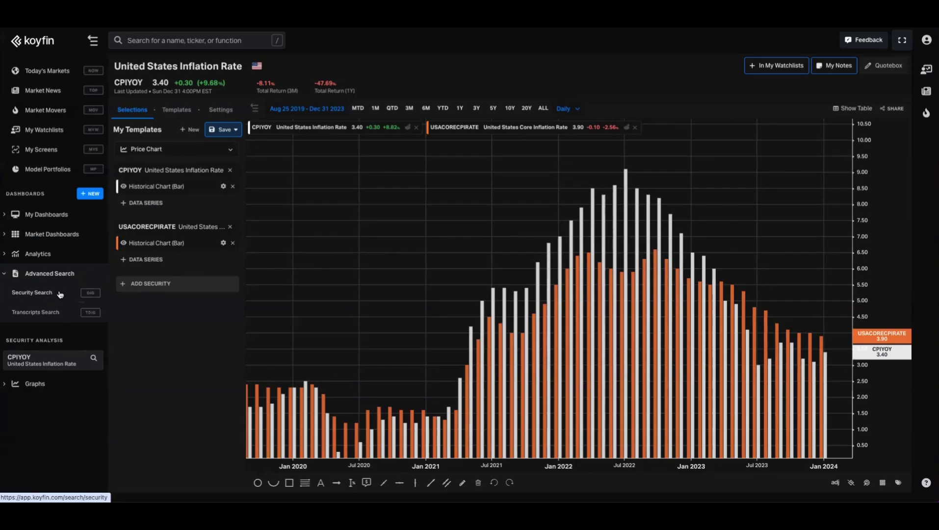
click(60, 294)
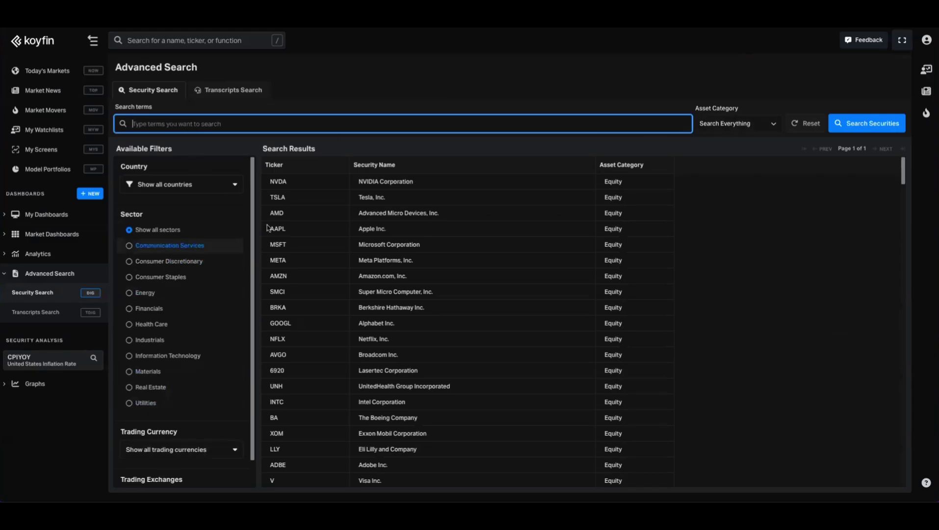
click(718, 129)
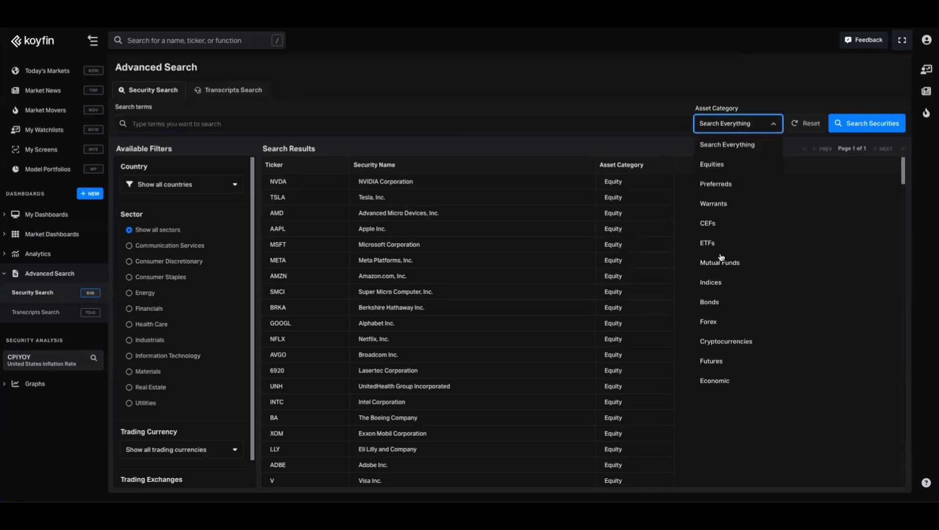
Restrict the category to Economic and search for 'inflation' series.
click(715, 381)
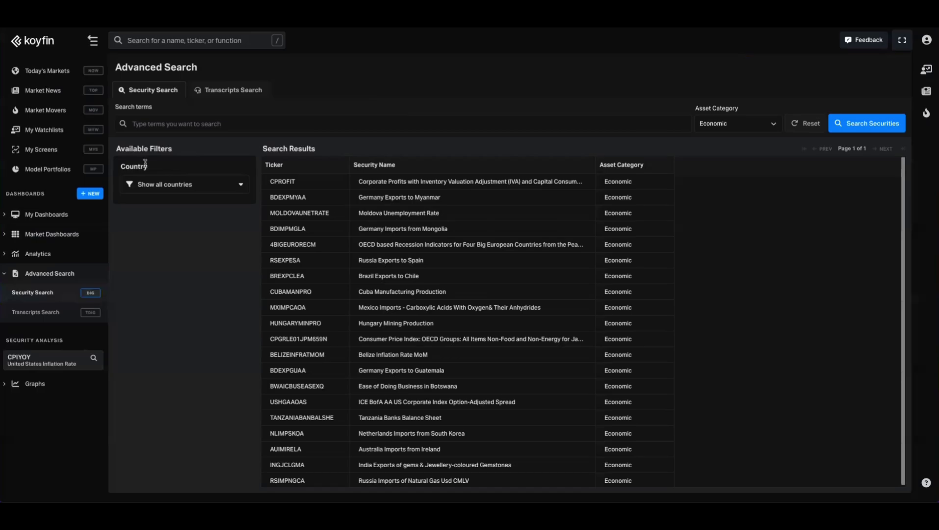
click(176, 128)
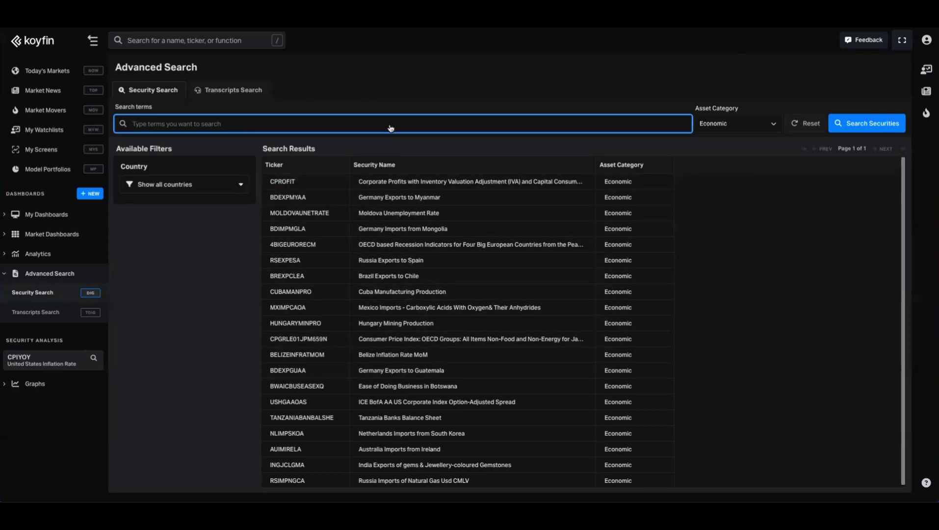
text(inflation)
click(881, 129)
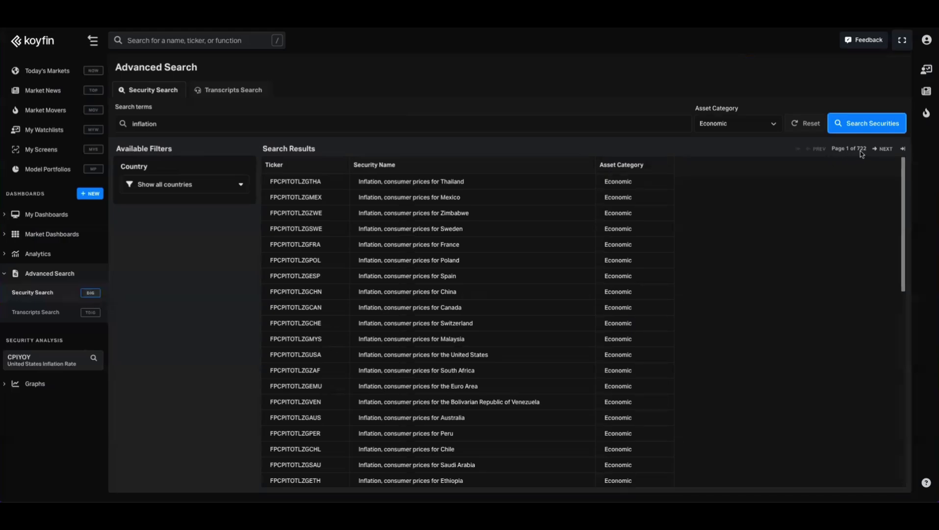
scroll(559, 238, down, 1)
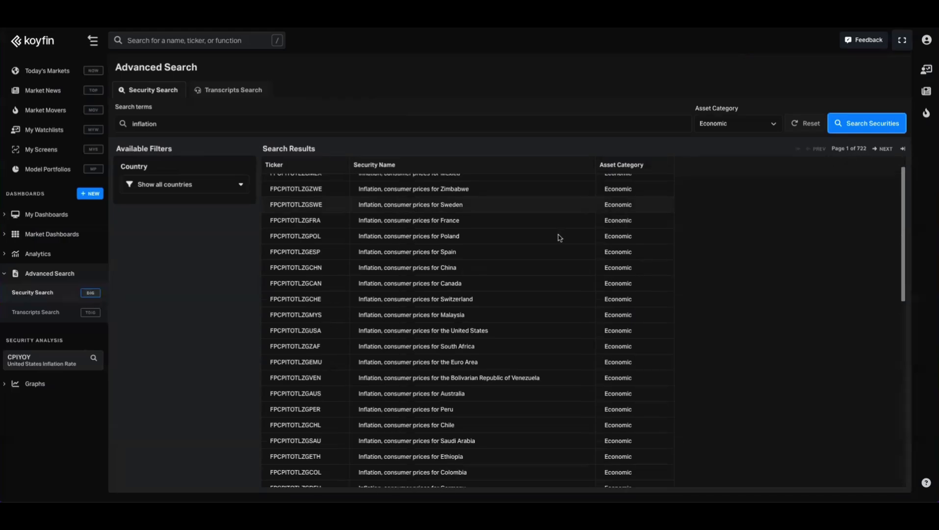
scroll(558, 237, up, 1)
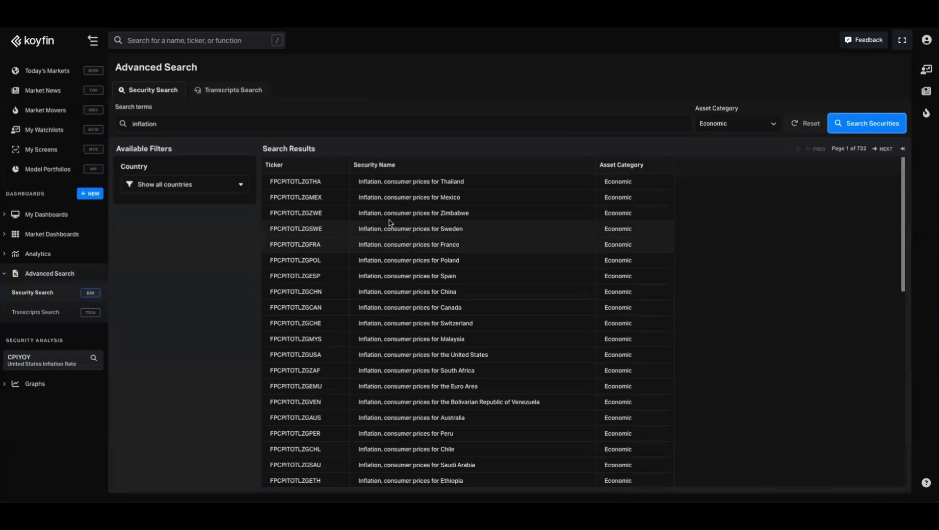
Filter the inflation results to United States series only.
click(217, 189)
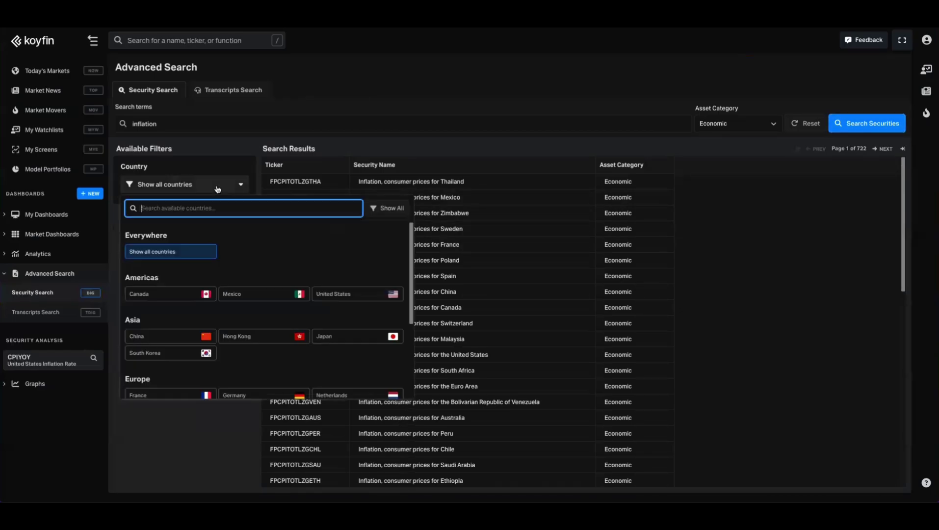
click(333, 293)
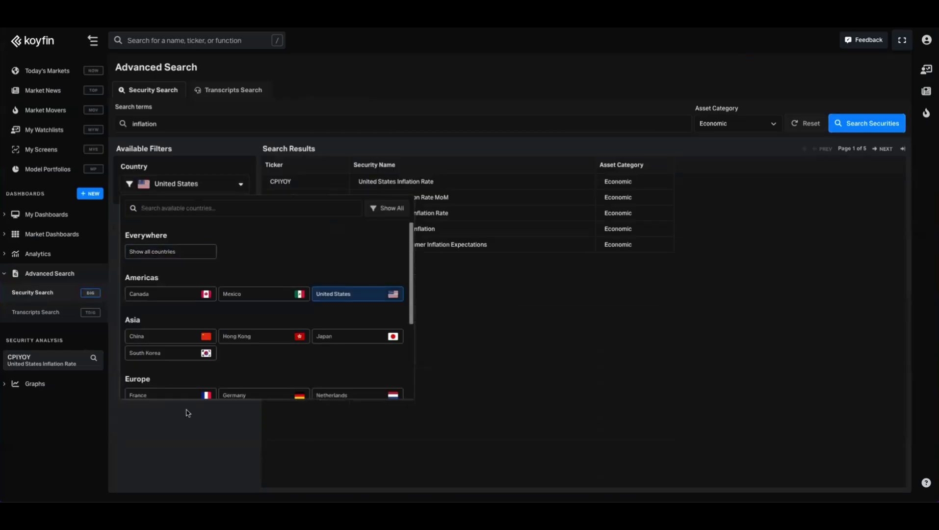
click(180, 438)
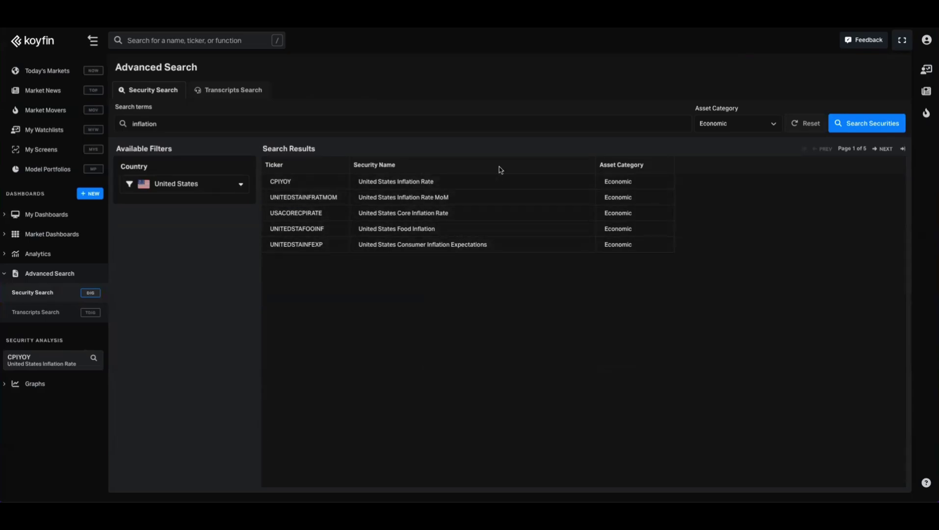
click(207, 128)
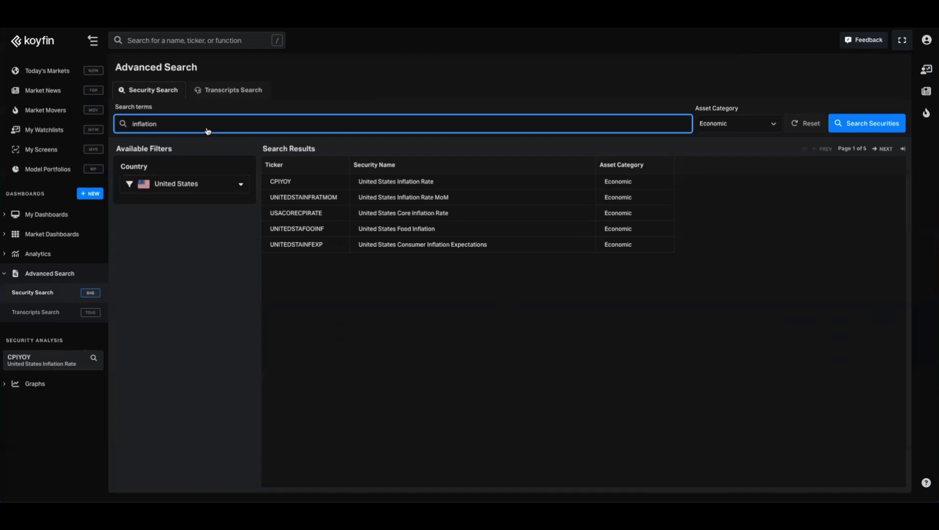
Search 'vehicle' and chart UNITEDSTATOTVEHSAL, zoomed out, with the drawdown series hidden.
key(ctrl+a)
text(vehicle)
key(Return)
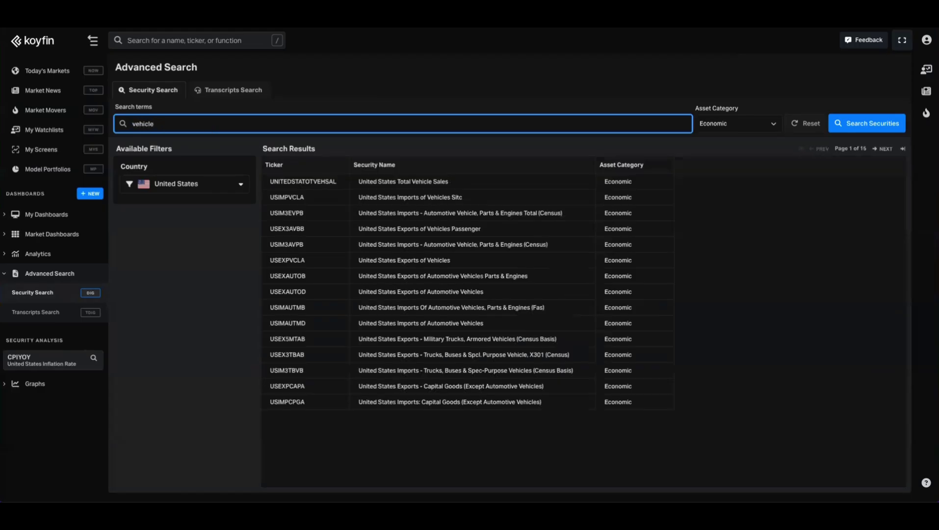
click(302, 183)
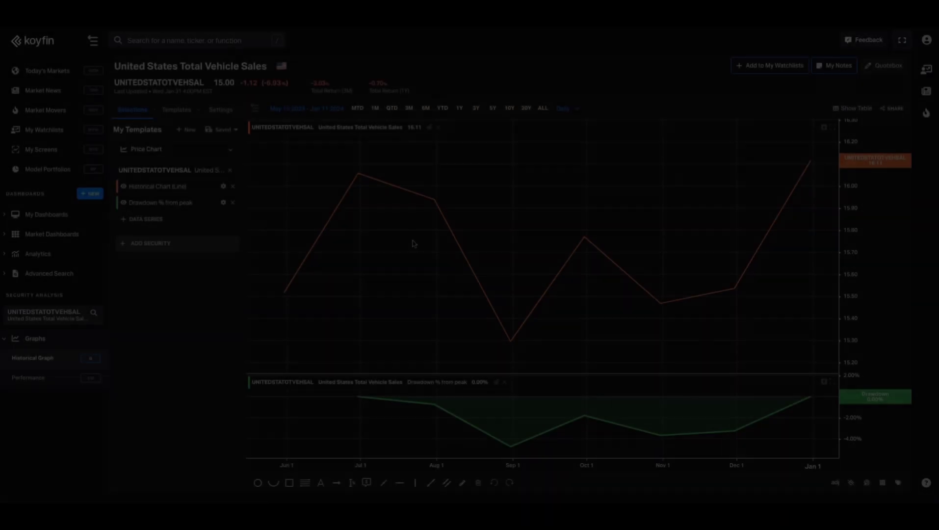
scroll(453, 252, down, 5)
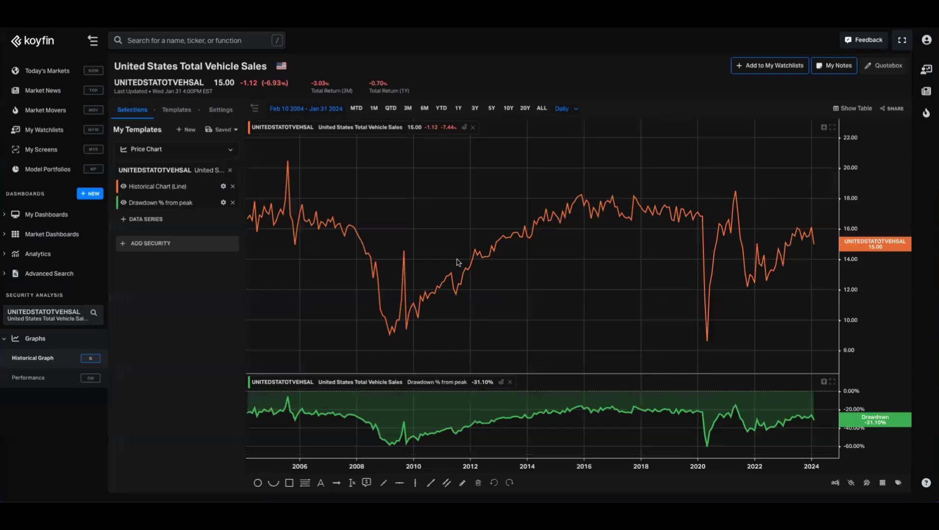
click(124, 203)
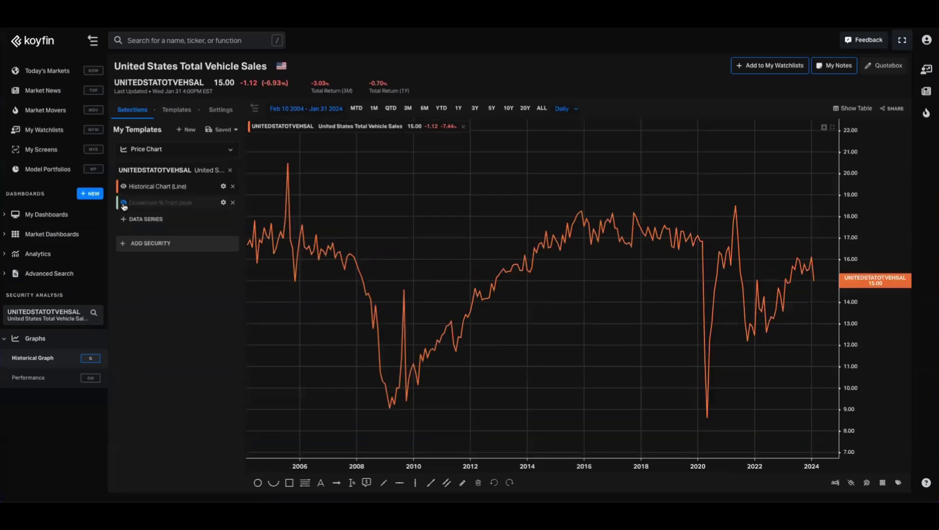
Return to Security Search and browse economic series matching 'california'.
click(49, 274)
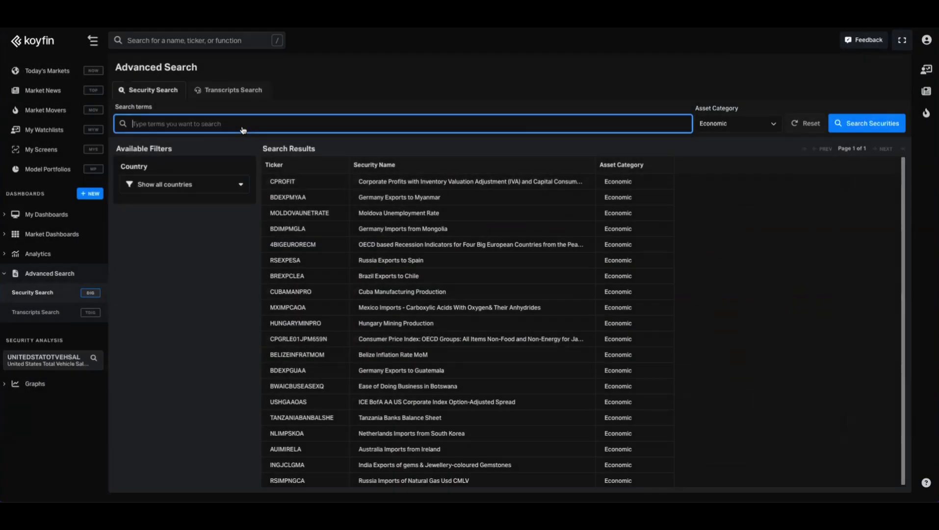
text(dal)
text(ifornia)
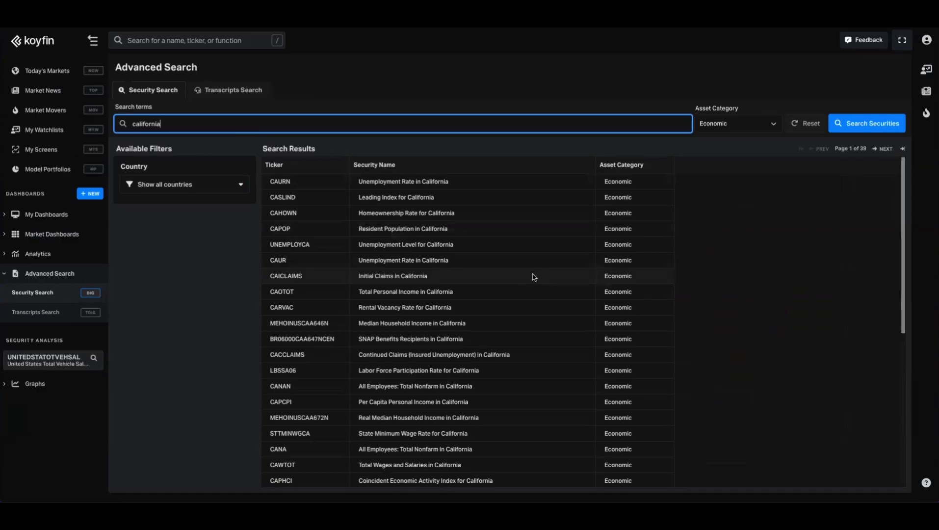
scroll(535, 277, down, 5)
scroll(535, 277, up, 5)
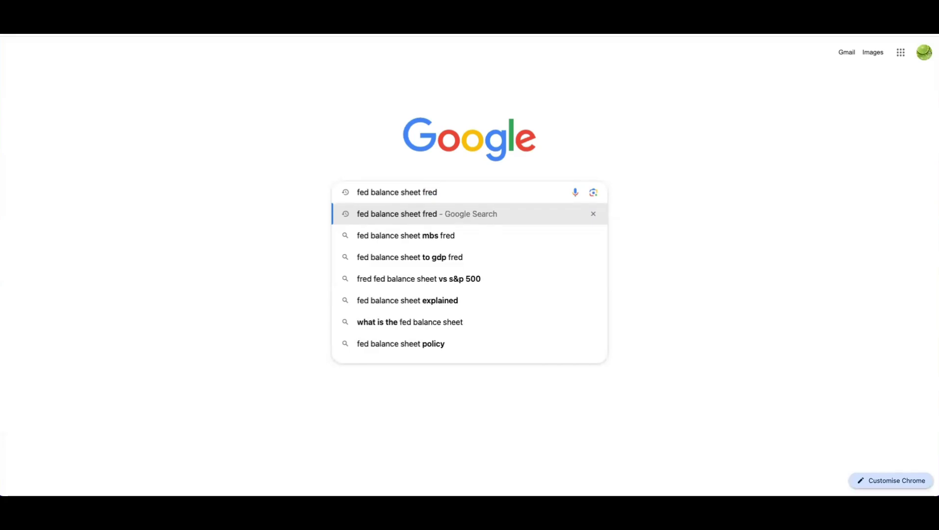
Run the Google search for 'fed balance sheet fred'.
key(Return)
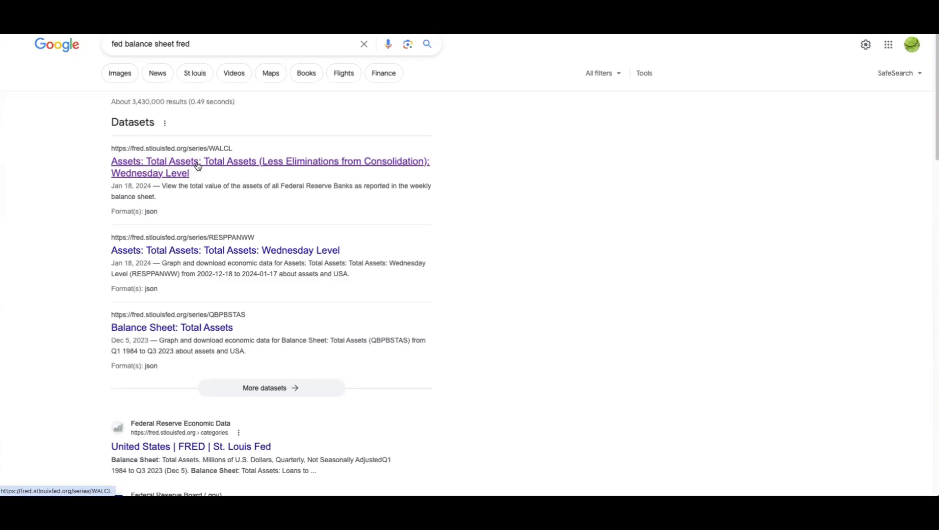
Open FRED's WALCL total assets series page and select its WALCL code.
click(240, 168)
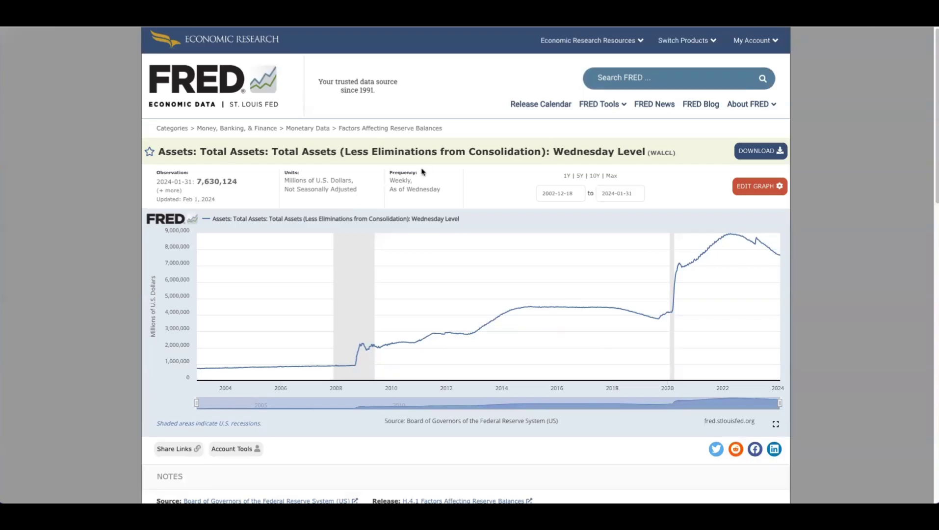
drag(160, 153, 360, 157)
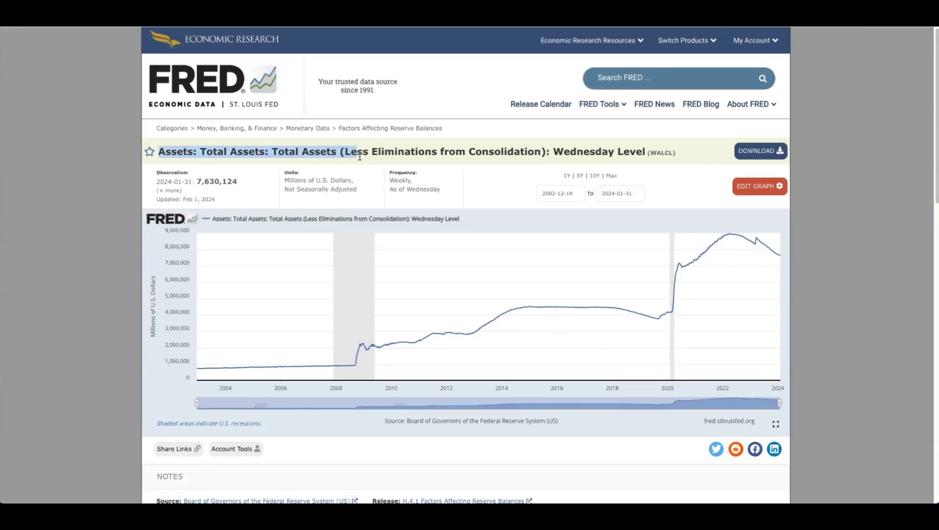
double_click(658, 154)
key(ctrl+c)
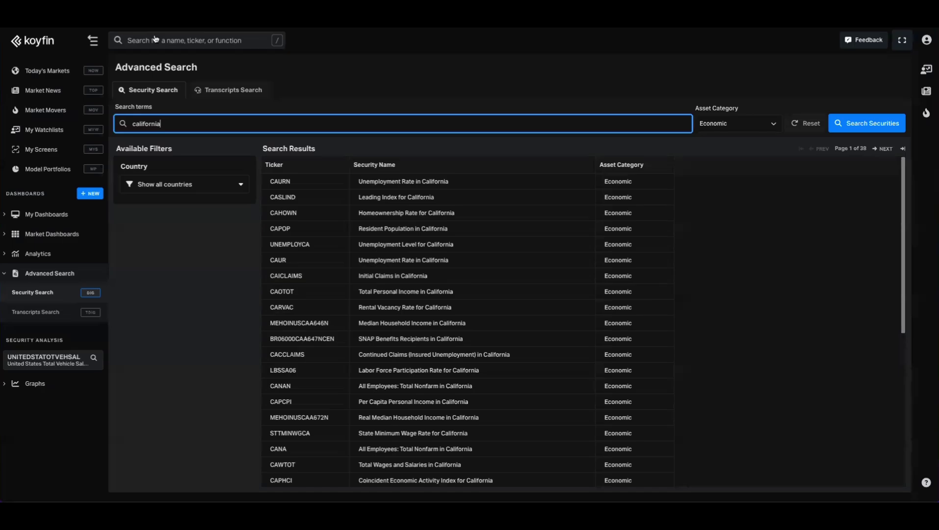
Paste WALCL into Koyfin's ticker search.
click(155, 39)
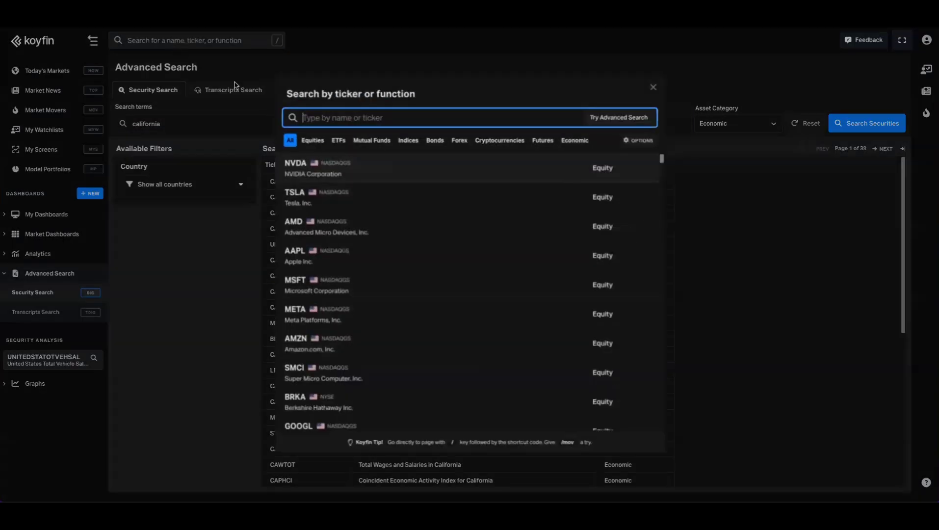
key(ctrl+v)
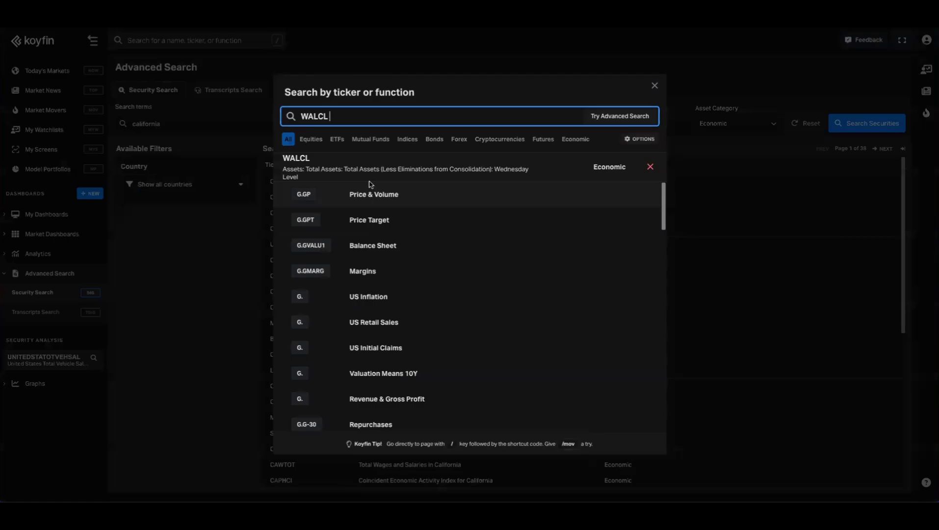
Chart WALCL over its full history through the latest data, showing the all-time high line.
click(374, 194)
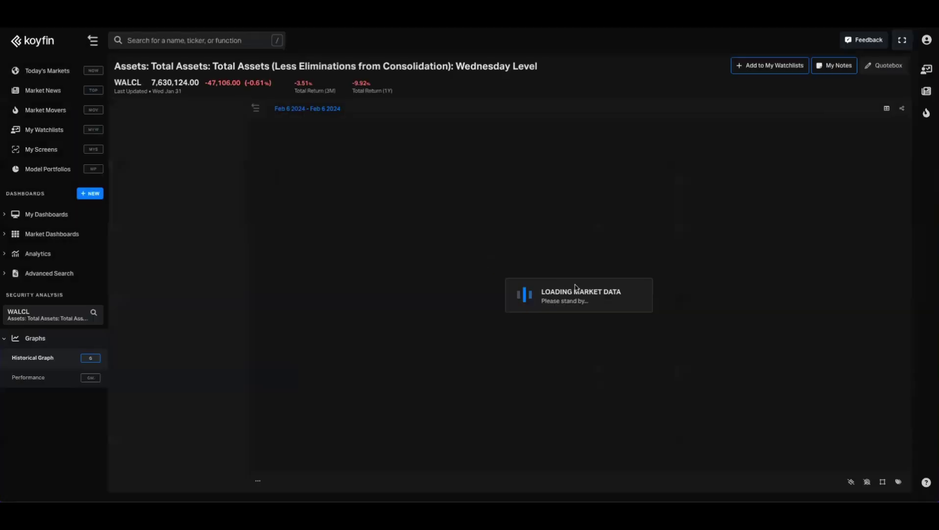
scroll(596, 288, down, 5)
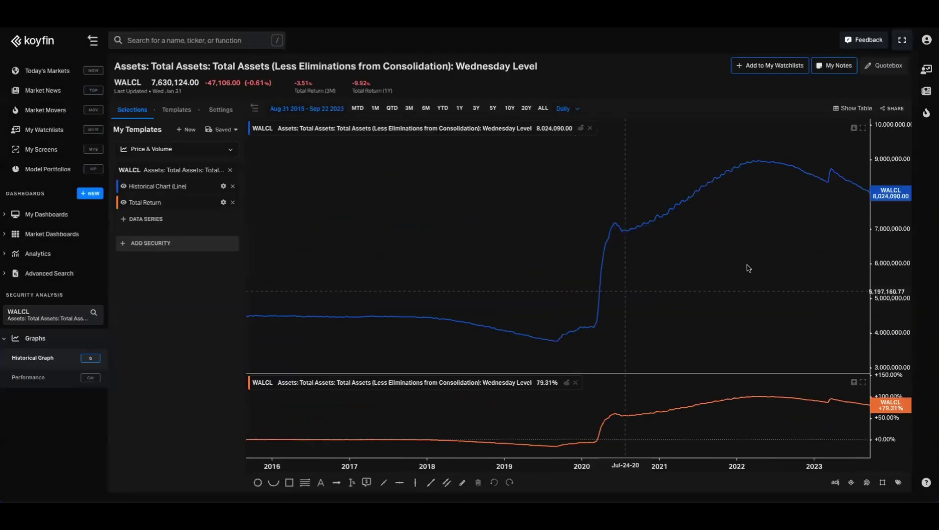
drag(712, 267, 698, 269)
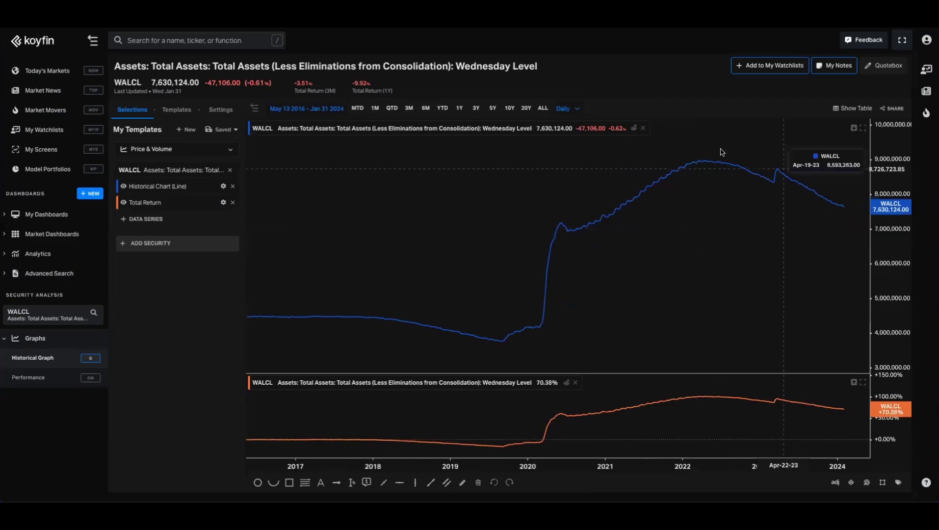
click(223, 186)
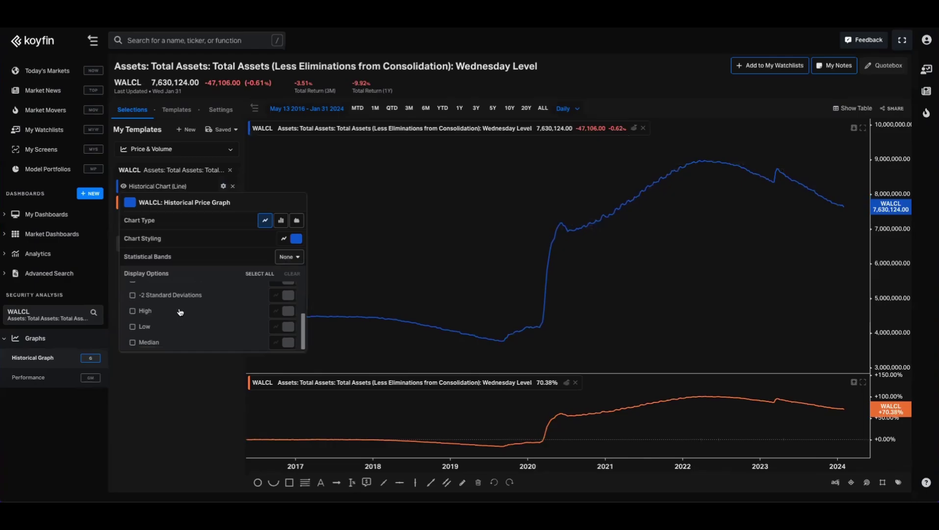
click(180, 312)
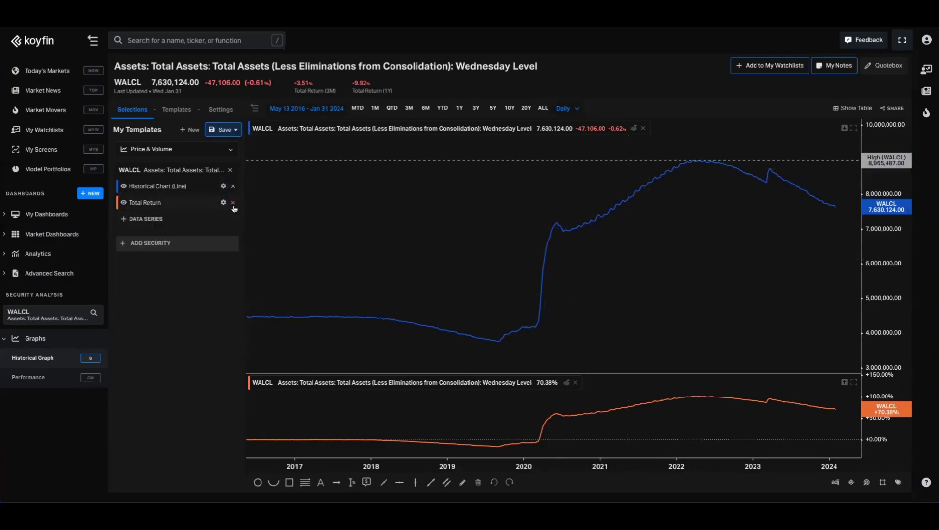
Replace the Total Return series with a Drawdown % from peak series.
click(233, 203)
click(163, 206)
text(draw)
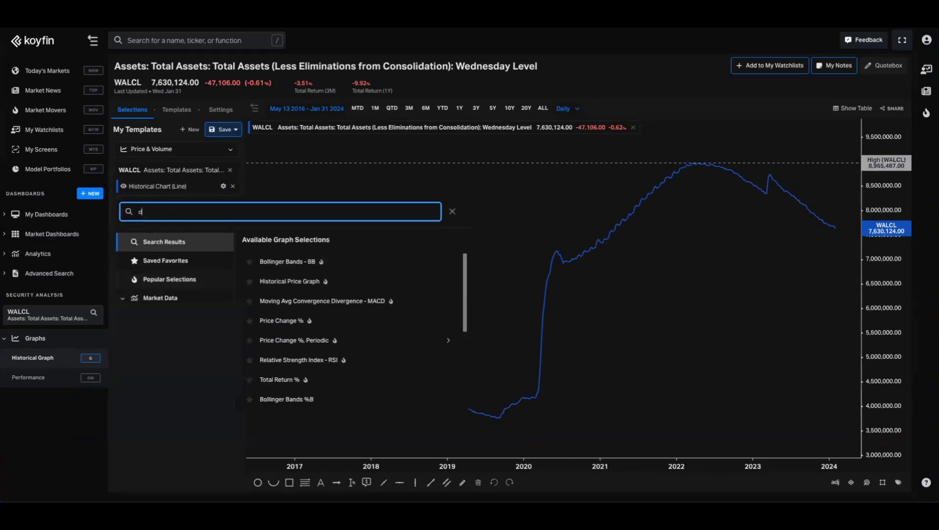
click(304, 264)
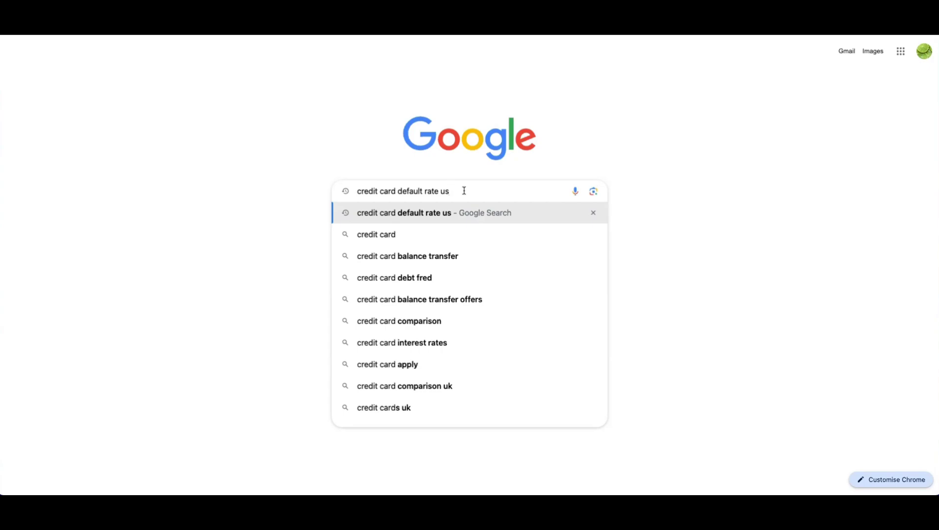
Search 'credit card default rate us' and open FRED's credit card delinquency dataset.
key(Return)
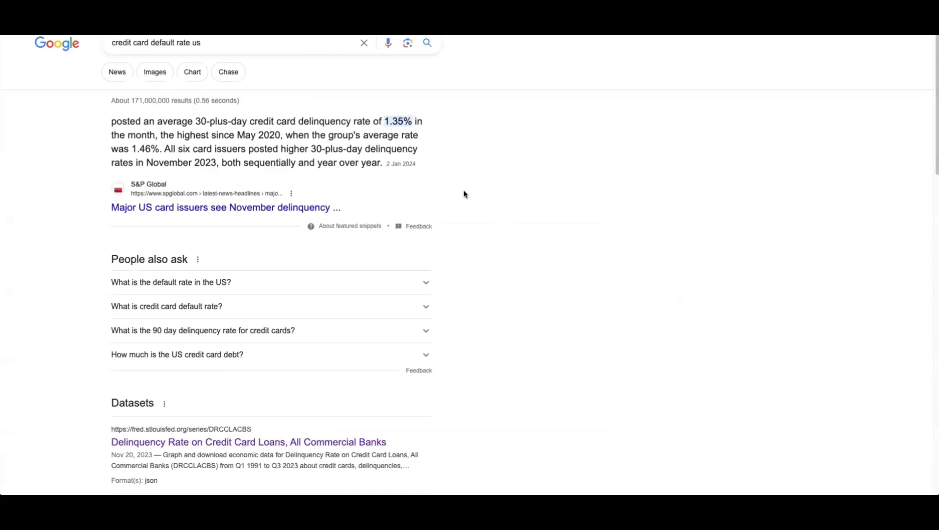
scroll(394, 214, down, 3)
scroll(396, 212, up, 2)
scroll(396, 212, up, 1)
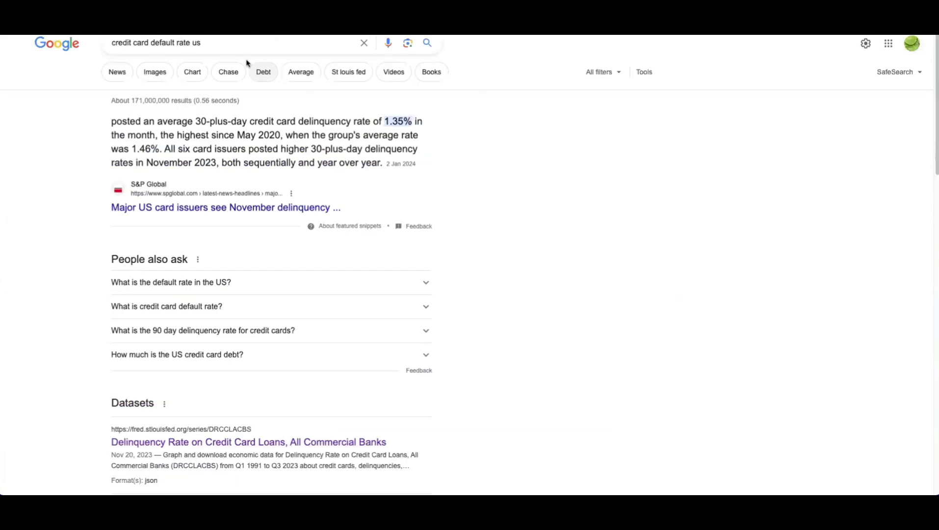
scroll(240, 252, down, 3)
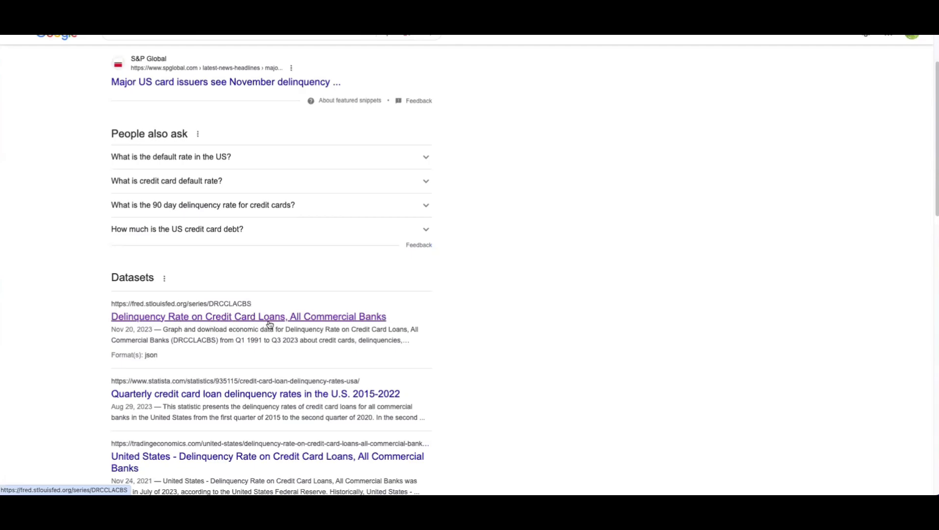
click(313, 322)
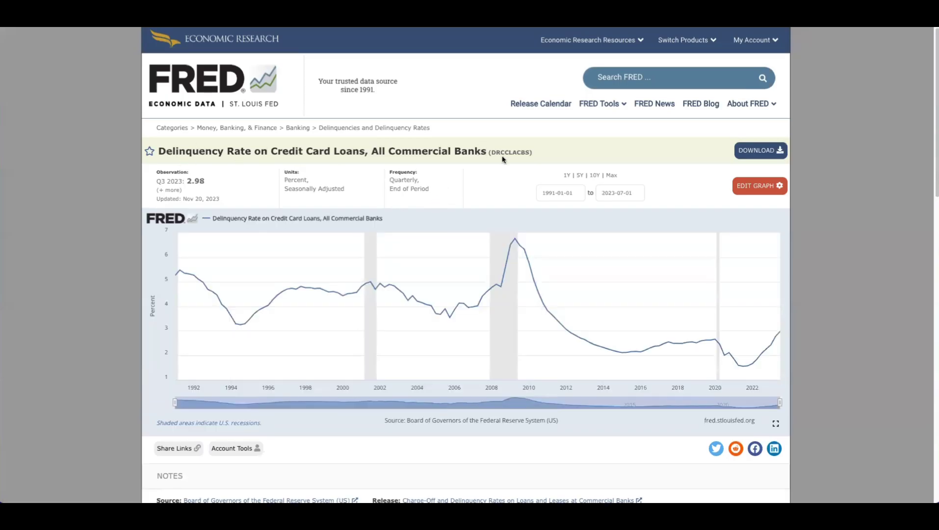
Highlight the title 'Delinquency Rate on Credit Card Loans, All Commercial Banks' on FRED.
drag(158, 150, 486, 156)
key(ctrl+c)
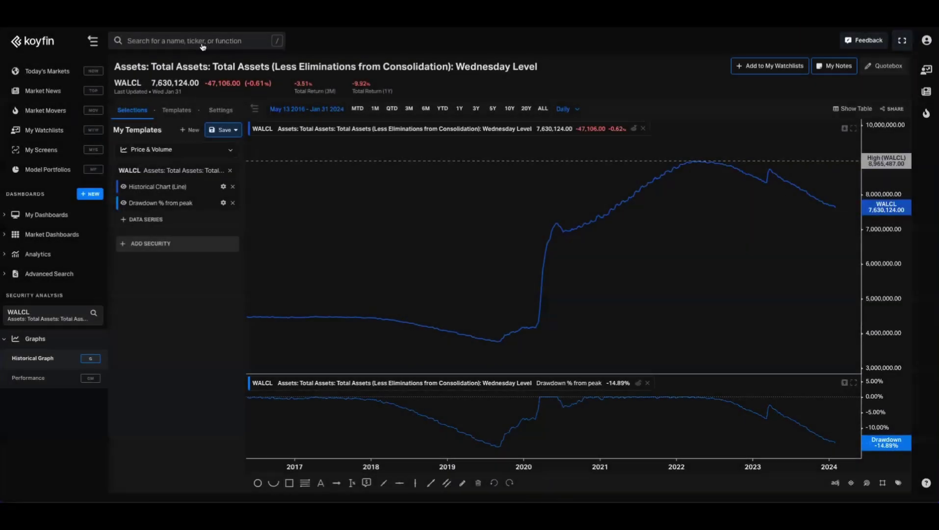
Paste the copied FRED delinquency rate title into Koyfin's search and chart DRCCLACBS.
click(201, 44)
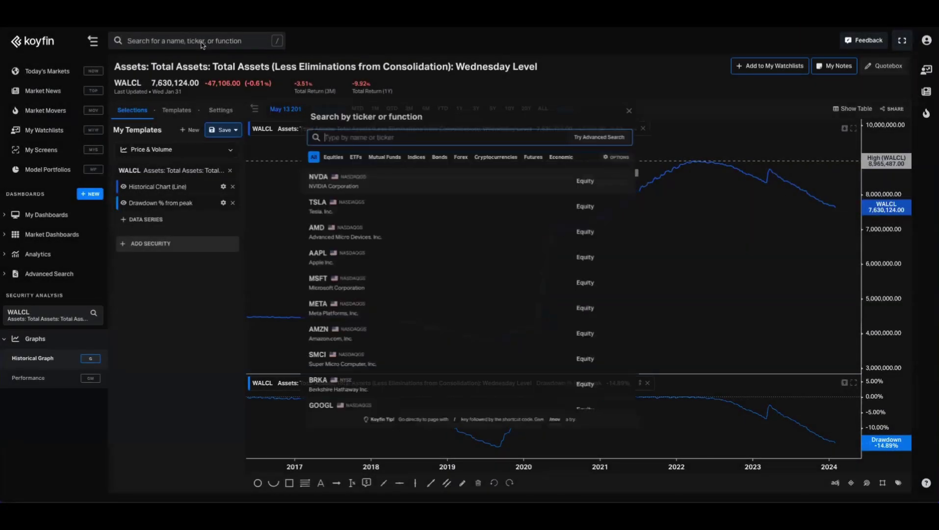
key(ctrl+v)
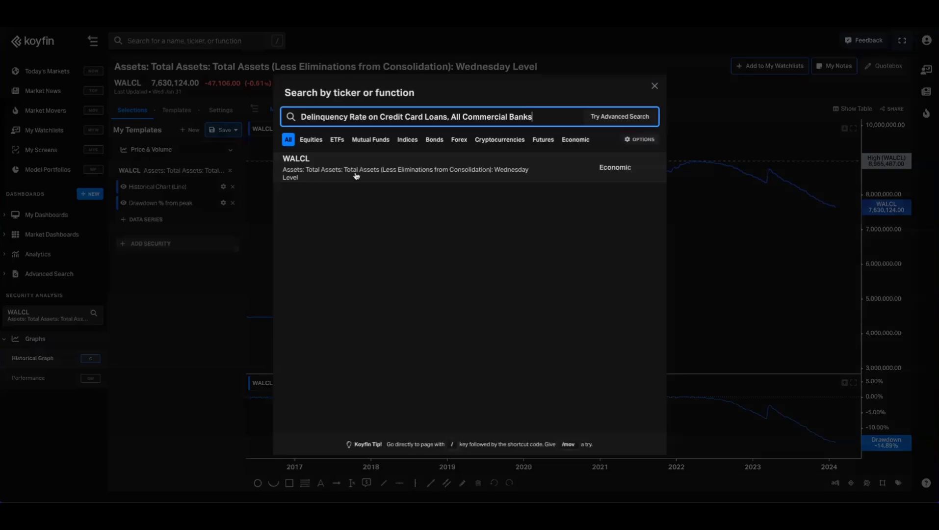
click(371, 194)
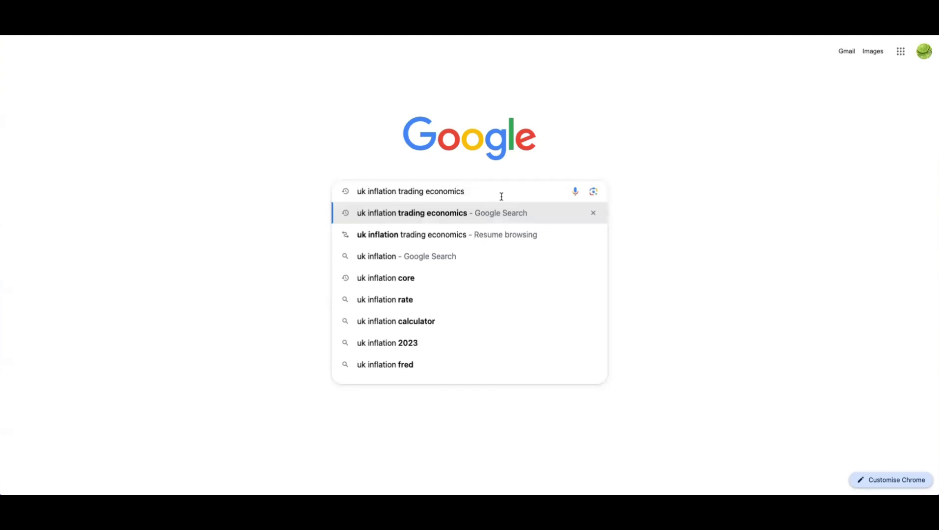
Run the Google search for 'uk inflation trading economics'.
key(Return)
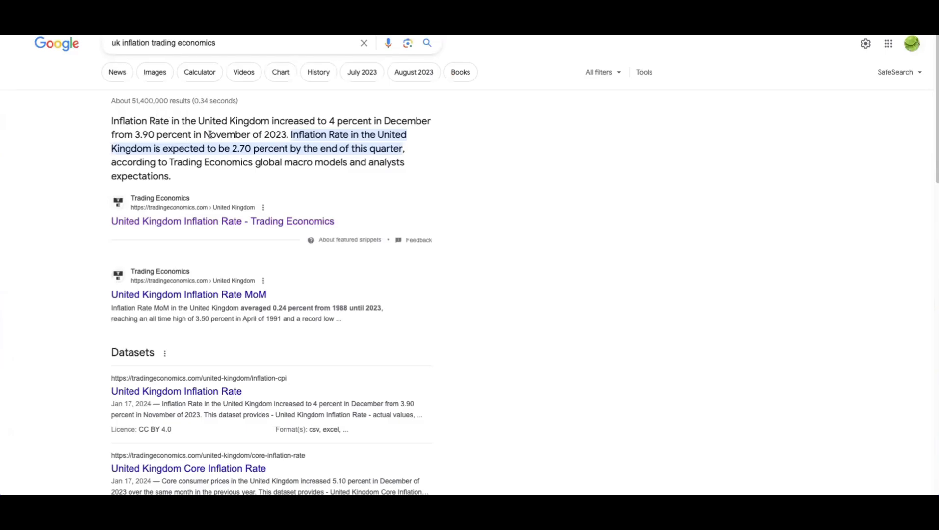
Copy the 'United Kingdom Inflation Rate' title from Trading Economics and paste it into Koyfin's search.
click(226, 218)
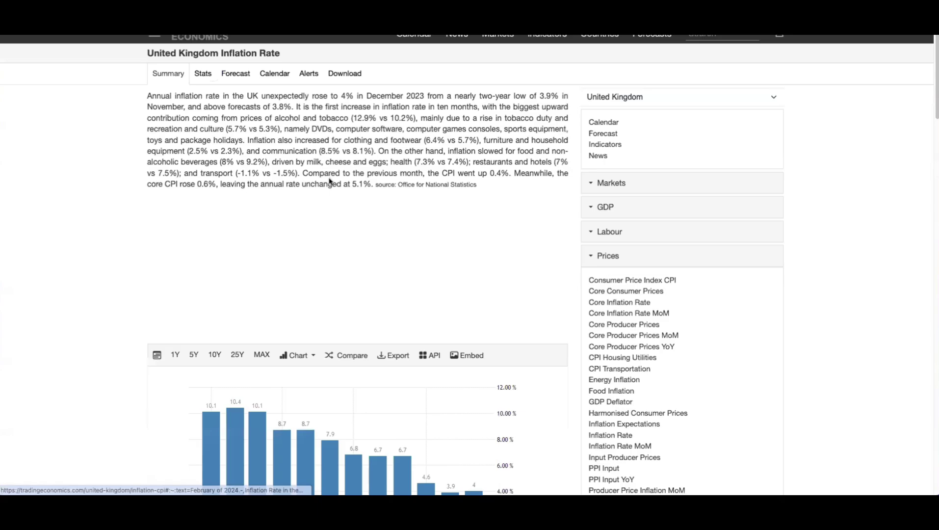
drag(147, 53, 282, 56)
key(ctrl+c)
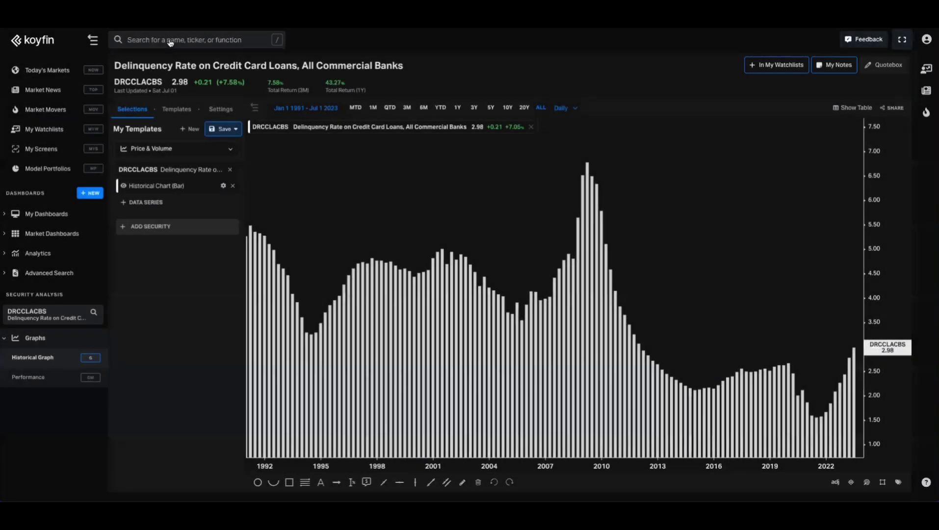
click(168, 38)
key(ctrl+v)
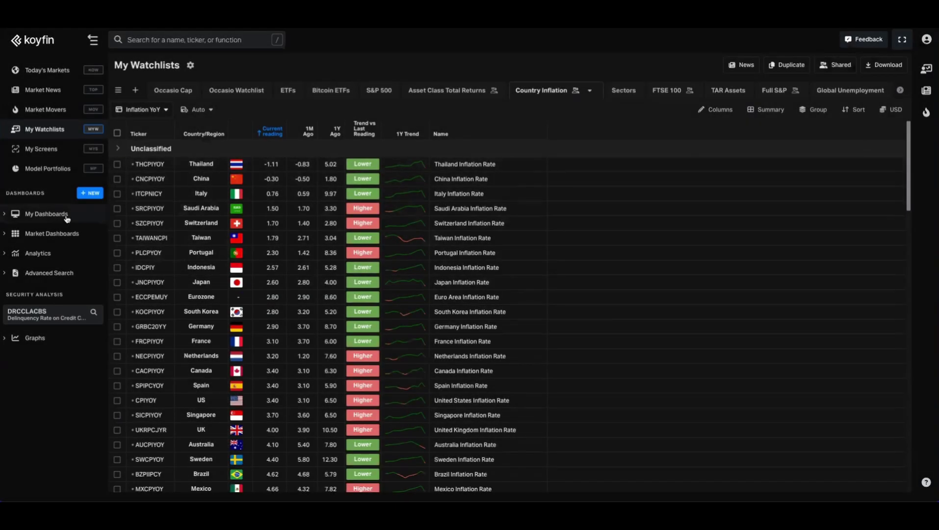
Expand My Dashboards and open the saved Macro WIP dashboard.
click(66, 216)
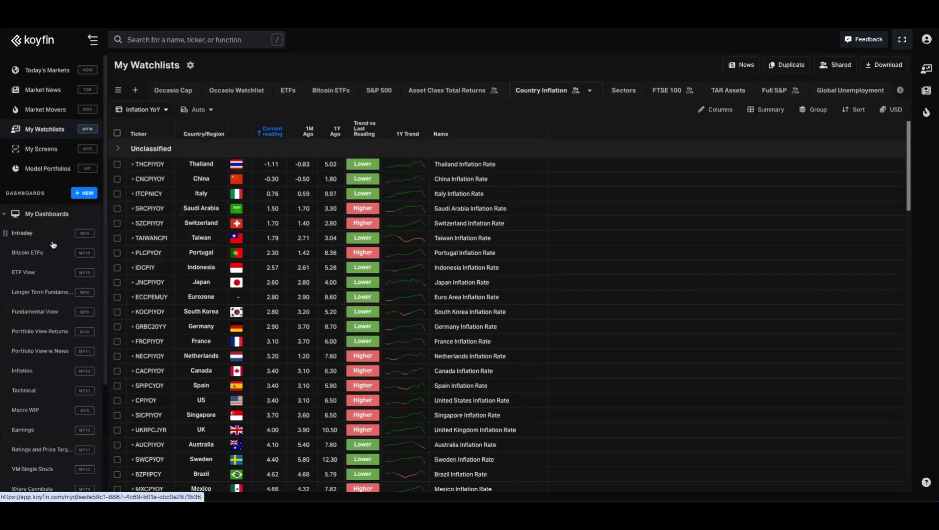
click(35, 411)
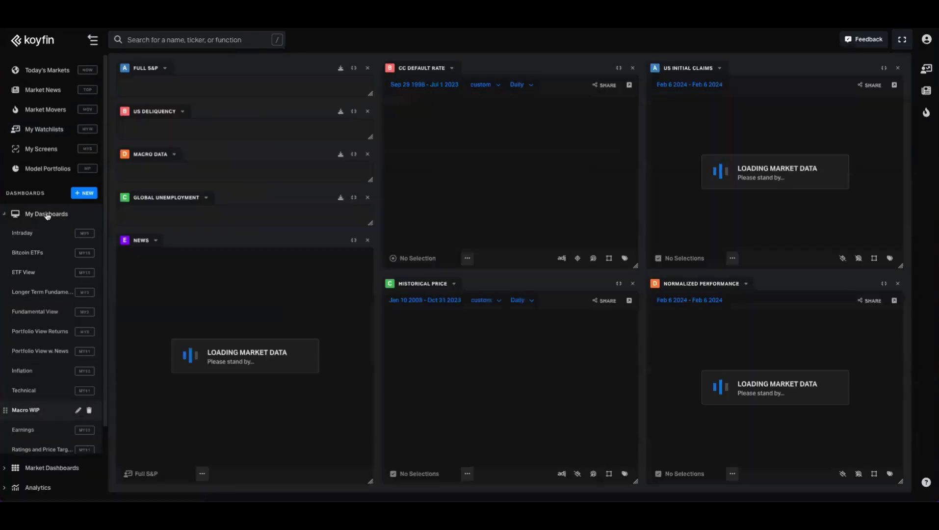
click(47, 214)
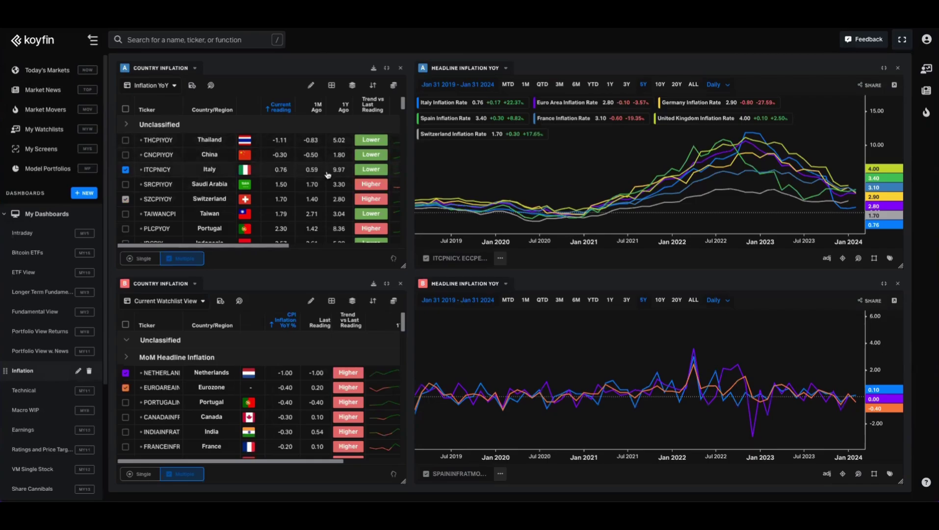
Scroll down and back up through the Country Inflation table on the Inflation dashboard.
scroll(281, 166, down, 10)
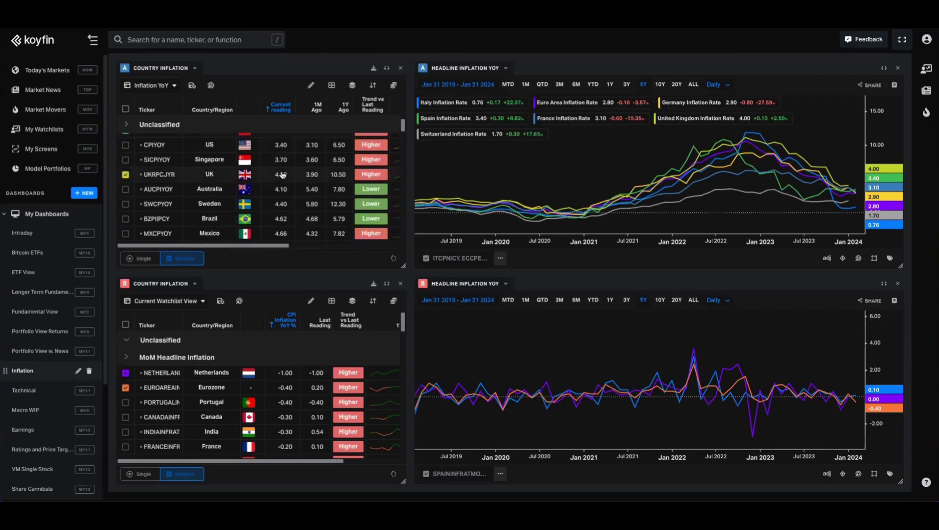
scroll(295, 180, up, 5)
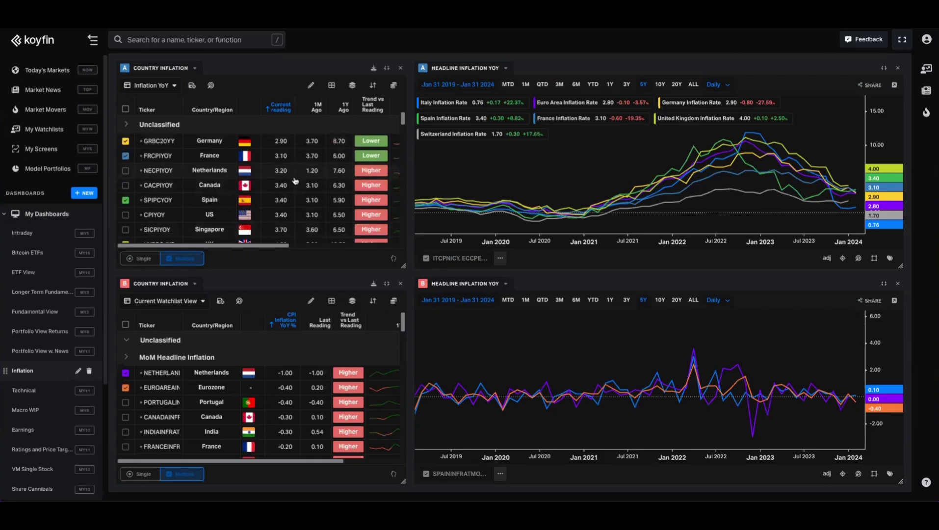